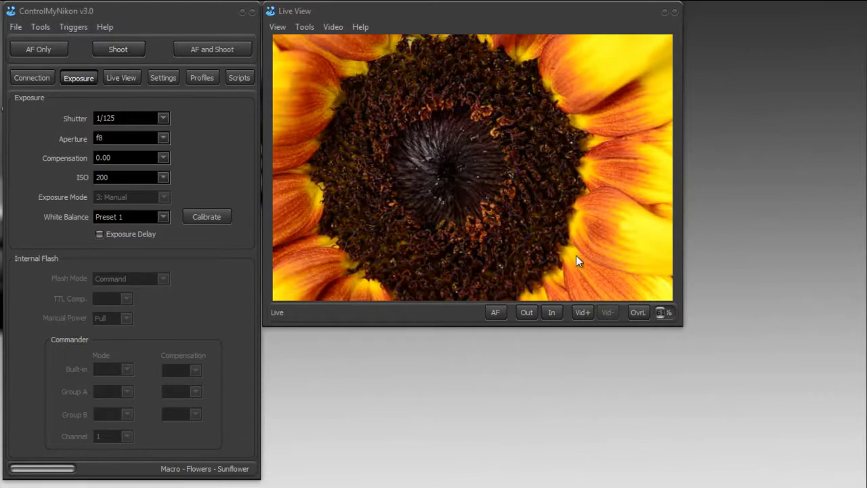
Open the Focus Pad from the Live View tools and size it as a tall strip beside the sunflower.
click(308, 28)
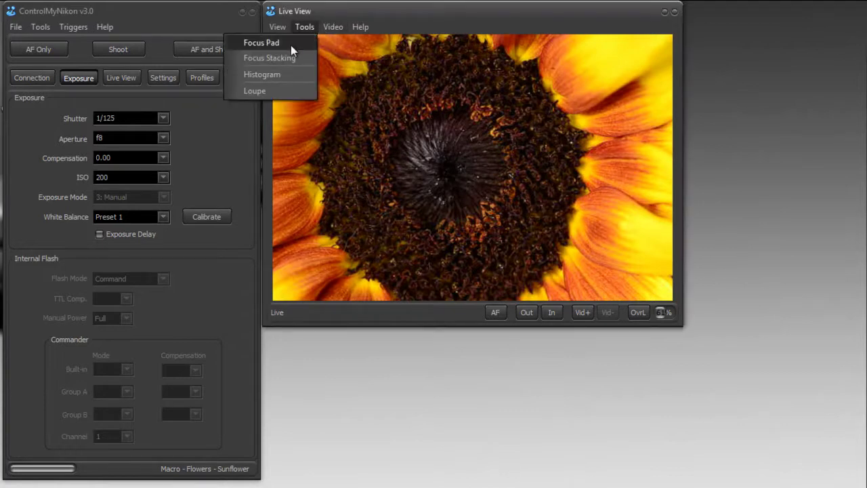
click(290, 45)
drag(781, 293, 763, 292)
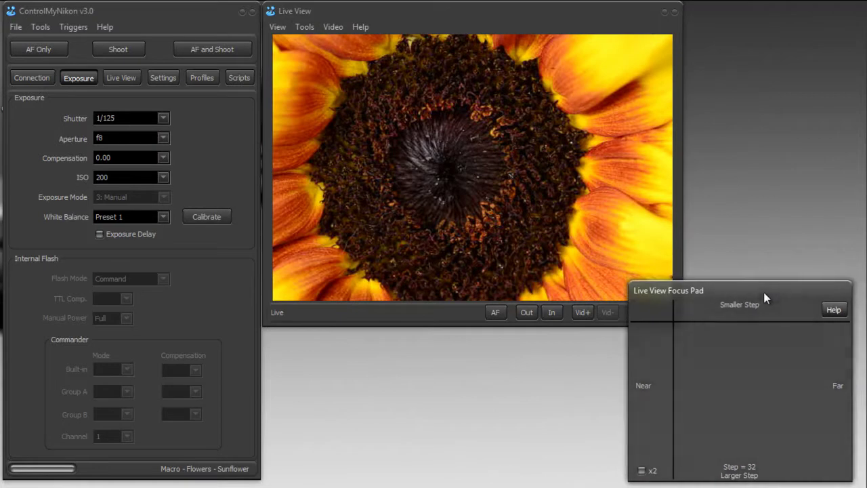
drag(628, 283, 667, 0)
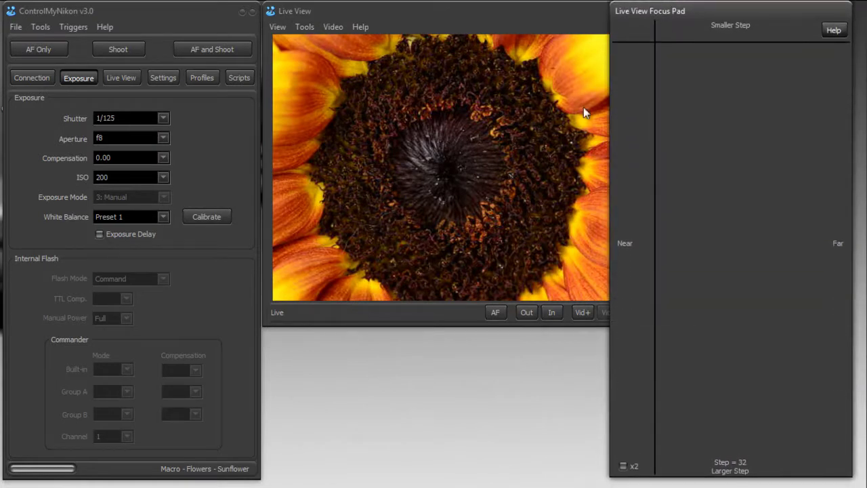
drag(608, 138, 688, 148)
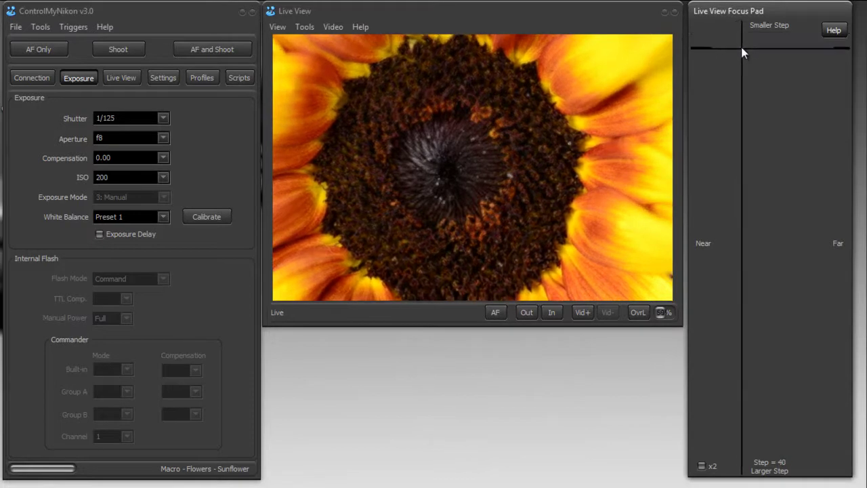
Drive focus with large Focus Pad strokes, ending at a step of 488 with the sunflower blurred.
click(744, 193)
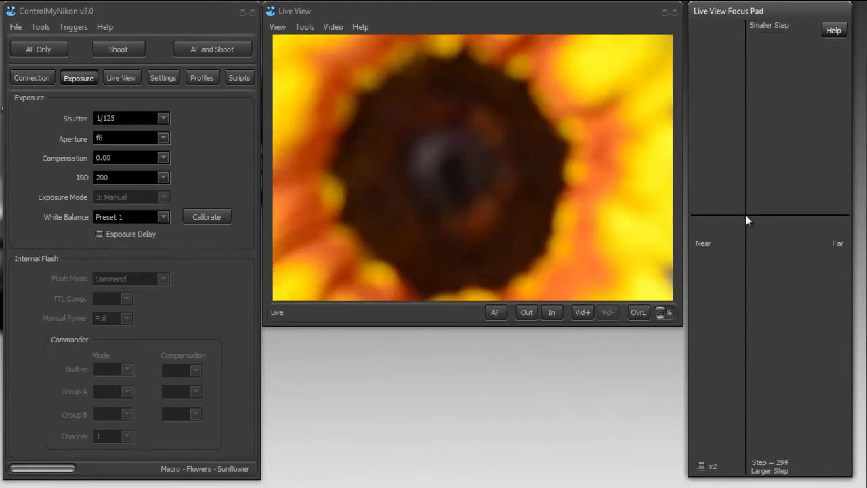
click(744, 235)
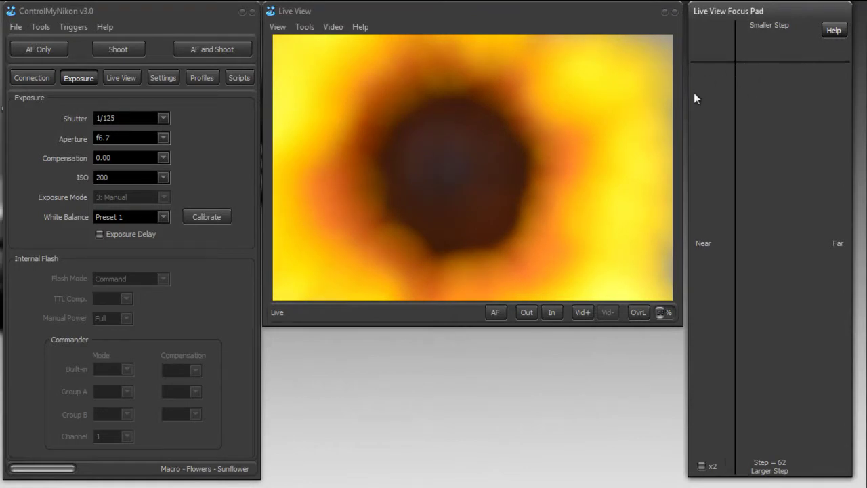
drag(821, 61, 722, 67)
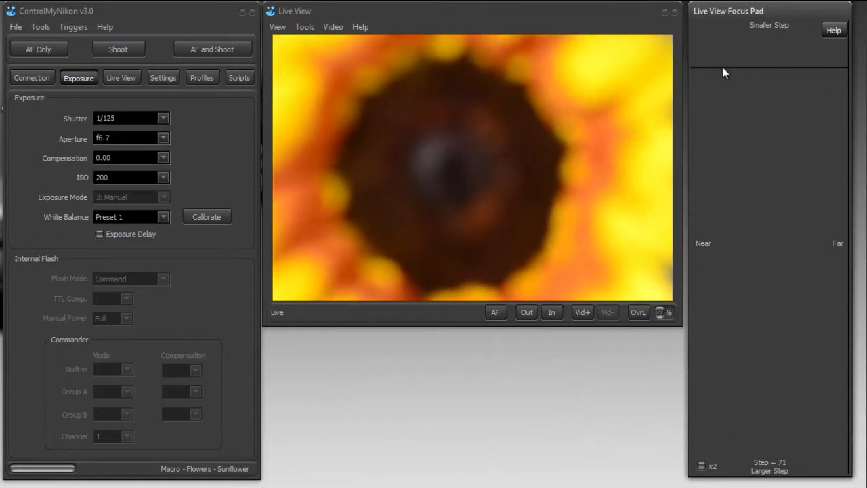
drag(818, 90, 756, 84)
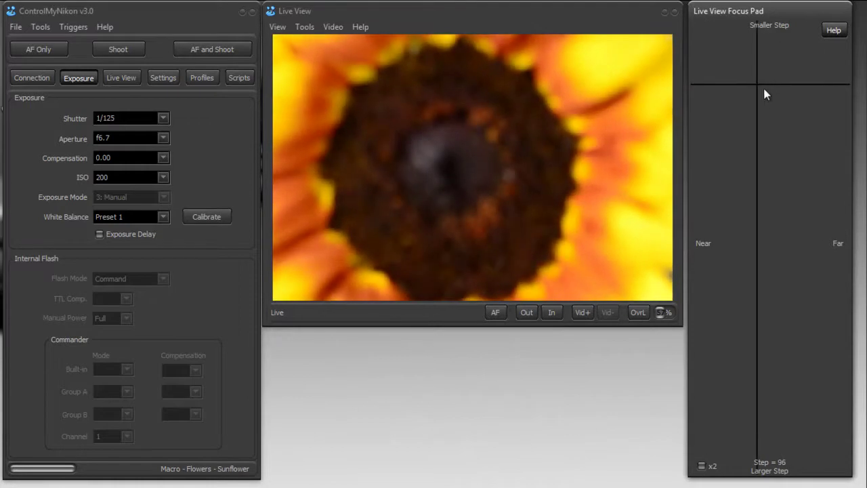
drag(807, 340, 749, 344)
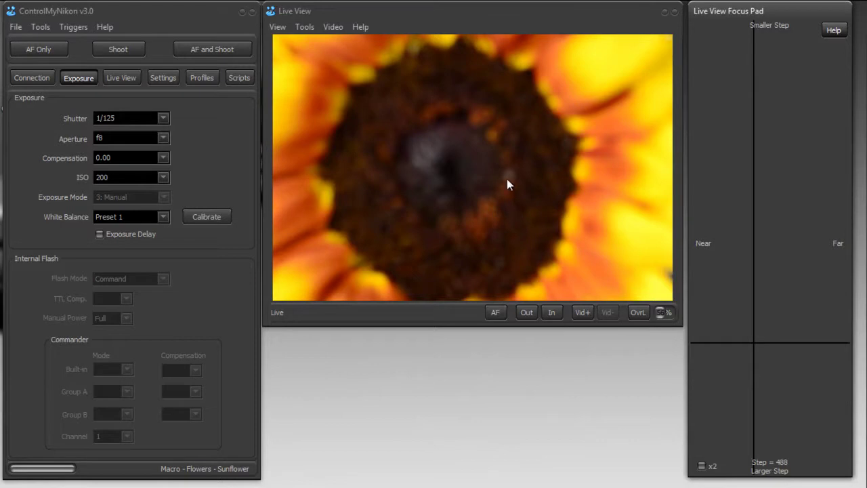
Autofocus on the sunflower, then magnify the live view to maximum zoom.
click(497, 315)
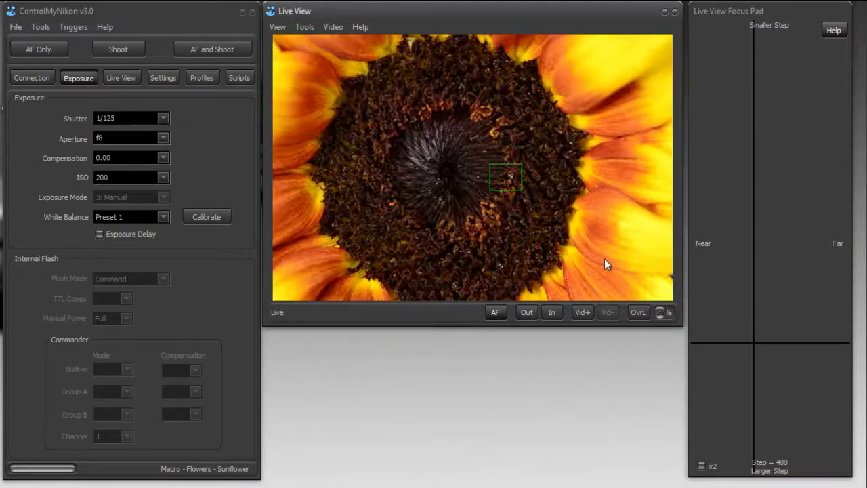
click(553, 313)
click(553, 313)
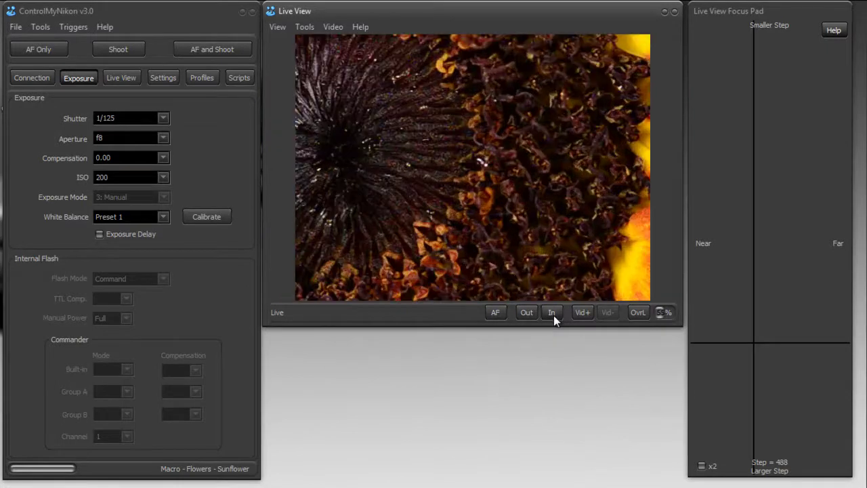
click(554, 315)
click(552, 313)
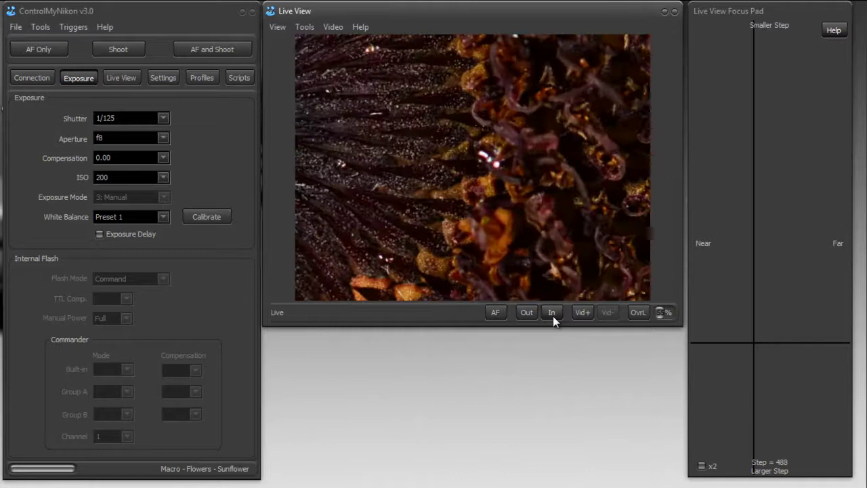
click(552, 313)
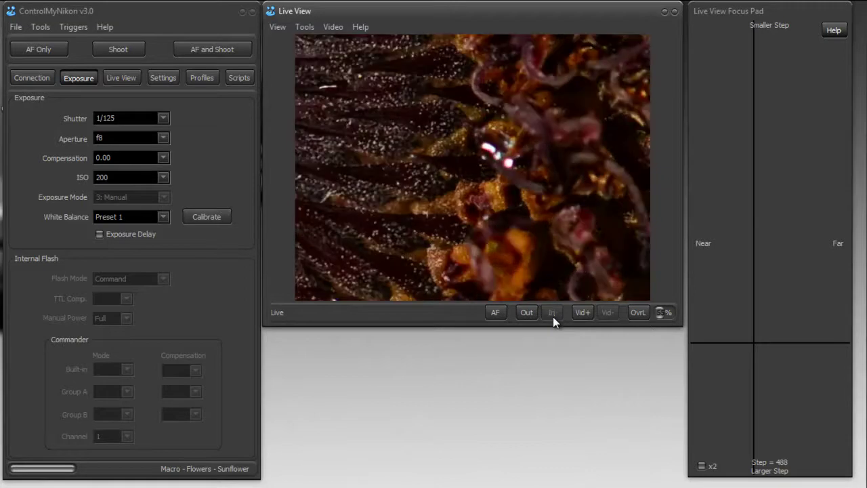
Click near the top of the Focus Pad to set a fine focus step of 7.
click(753, 40)
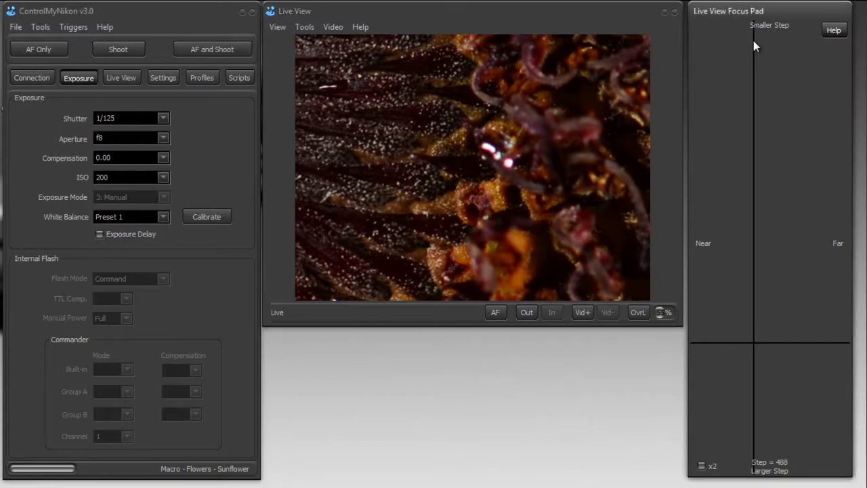
click(753, 46)
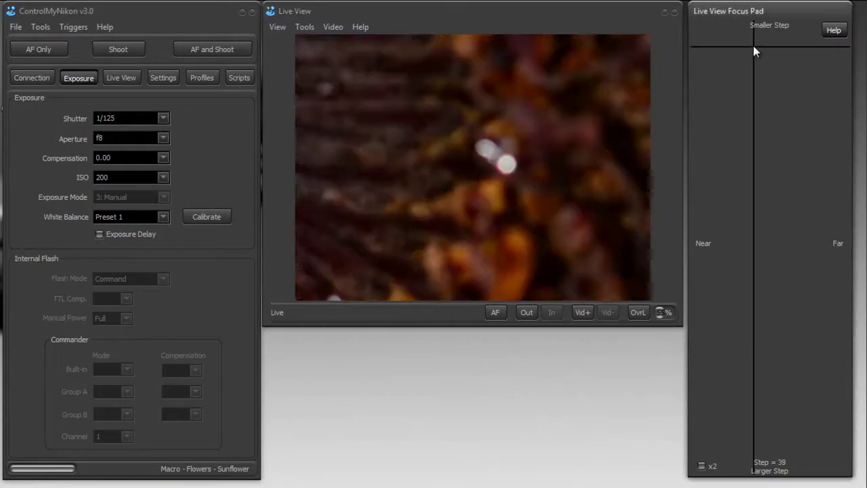
click(754, 44)
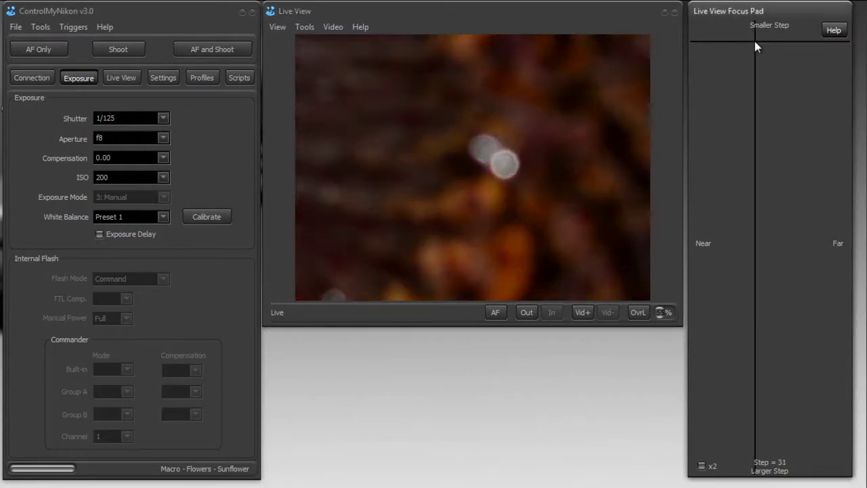
click(754, 22)
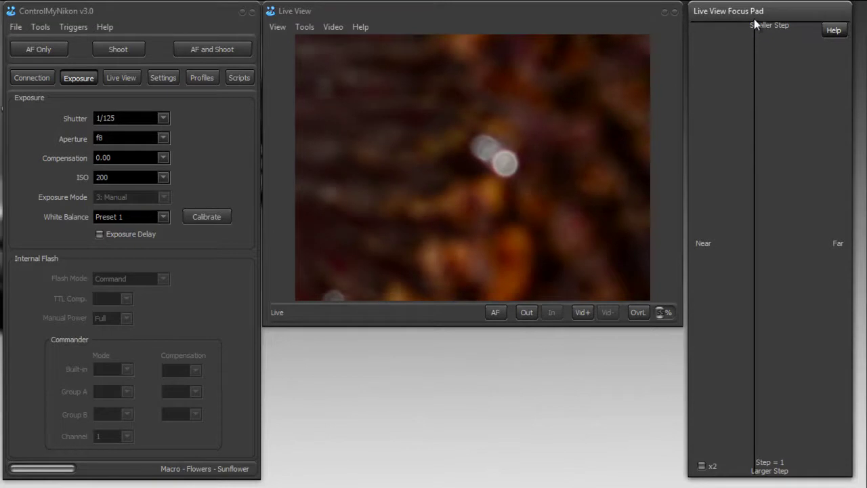
click(754, 23)
click(755, 24)
click(754, 25)
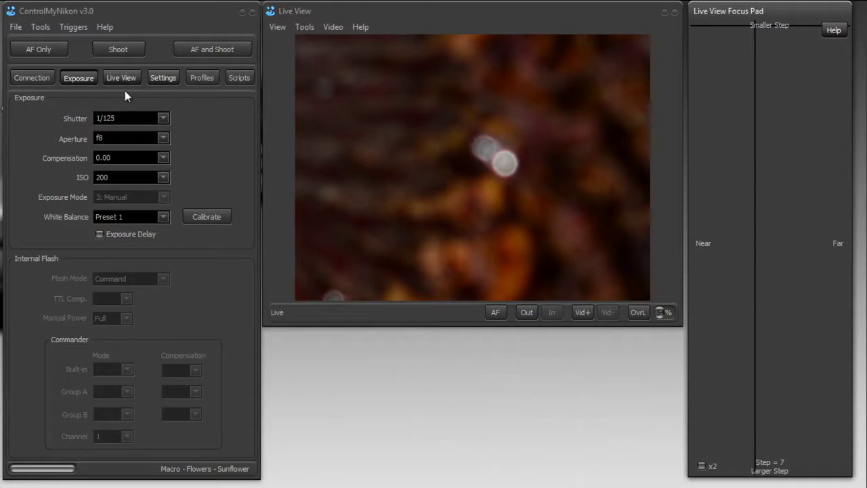
click(46, 29)
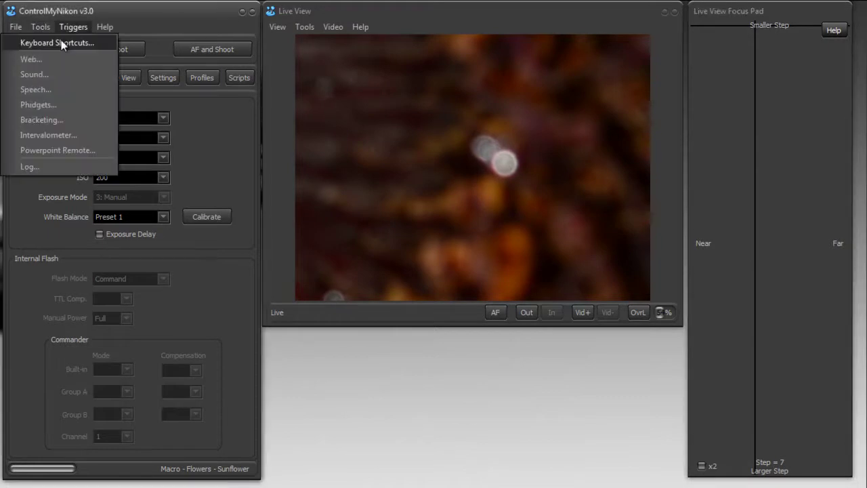
click(59, 42)
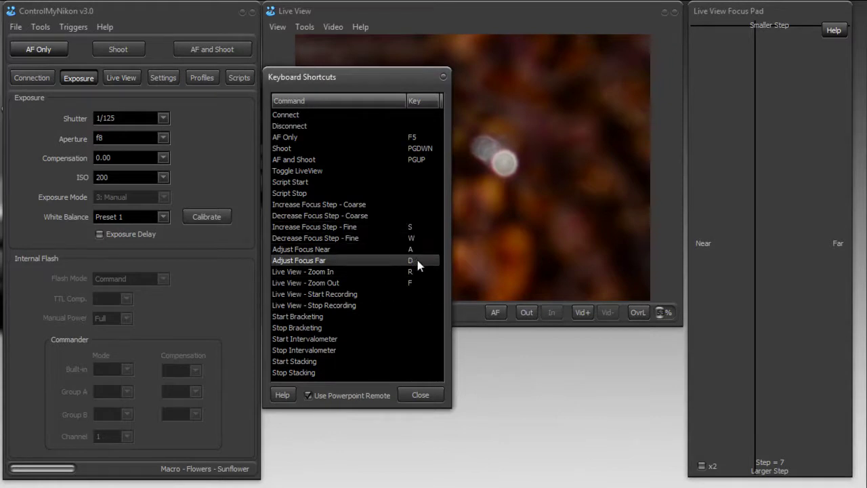
click(443, 75)
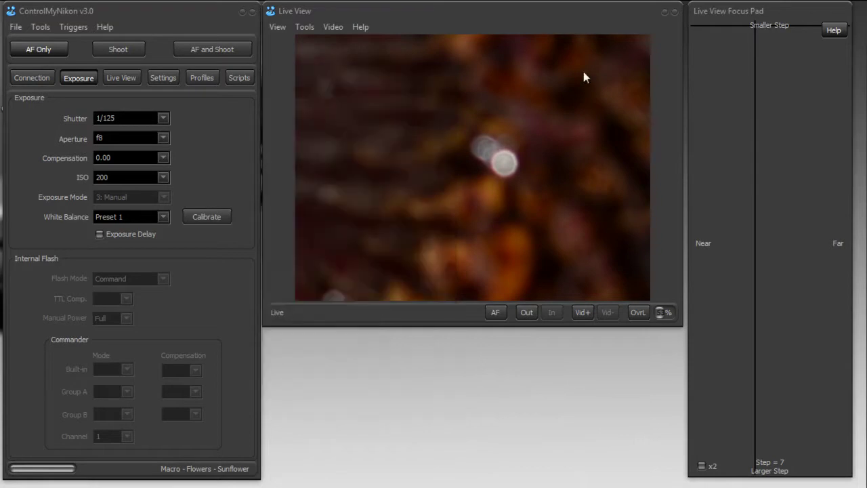
Nudge focus toward Near in fine arrow-key steps until the magnified disc florets look sharp.
click(761, 9)
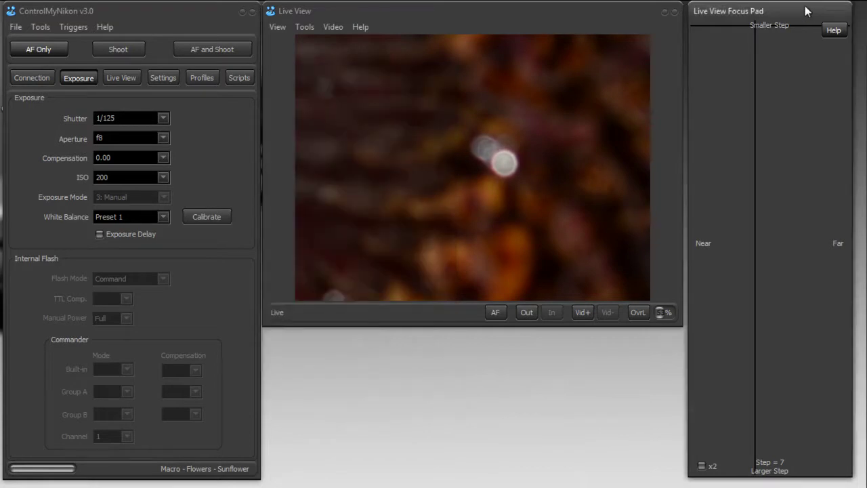
key(Left)
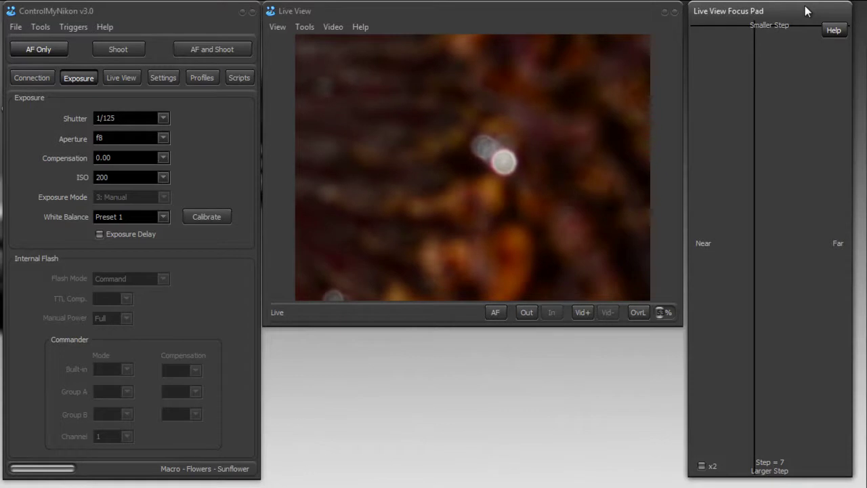
key(Left)
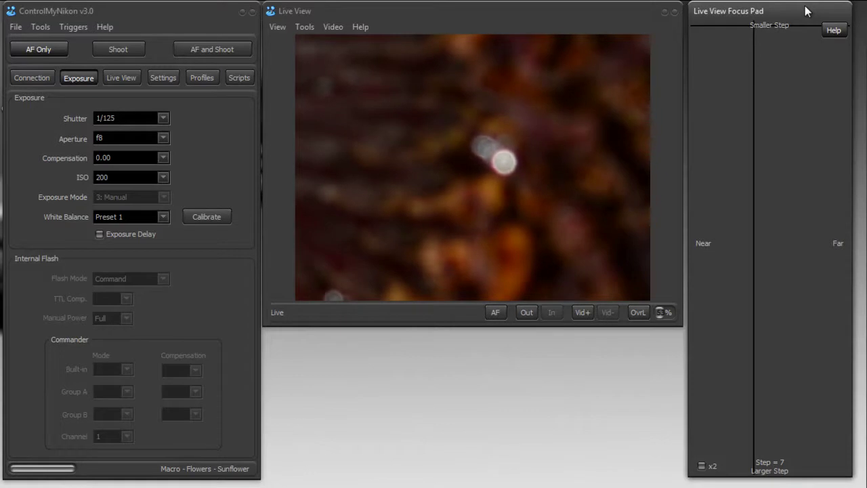
click(753, 229)
key(Right)
key(Right)
key(Right)
key(Right)
key(Right)
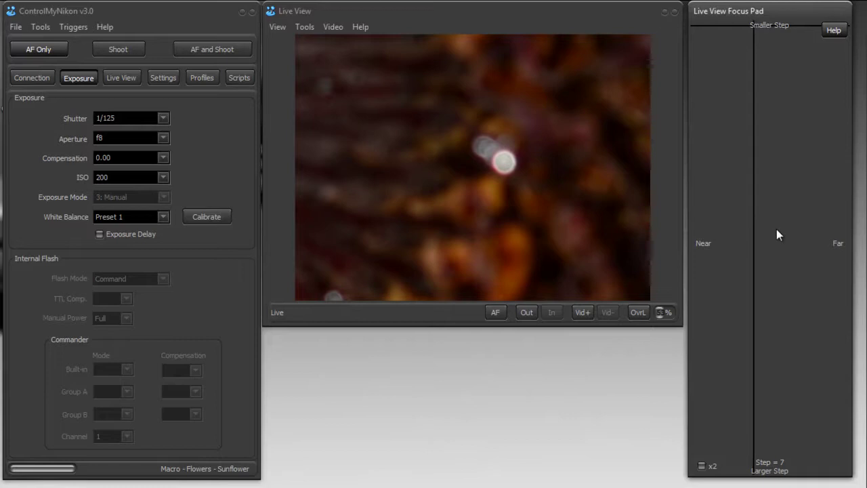
key(Left)
key(Left)
key(Left)
key(Left)
key(Left)
key(Left)
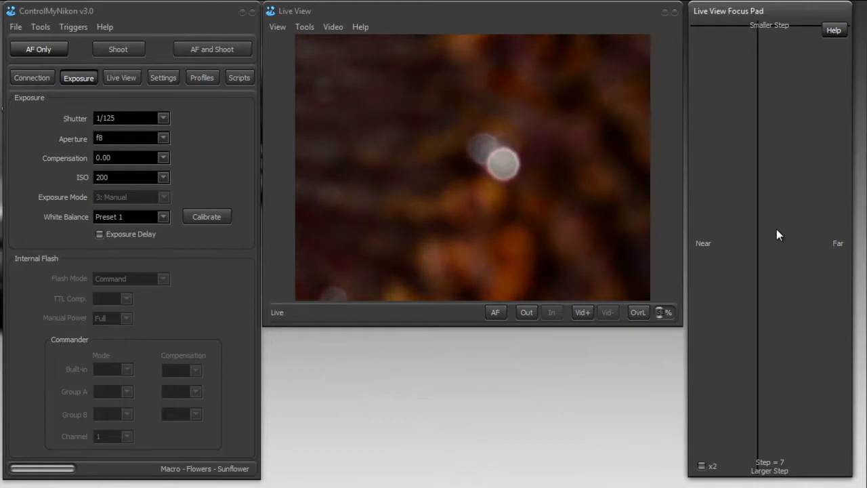
key(Left)
key(Left)
key(Left)
key(Left)
key(Left)
key(Left)
key(Left)
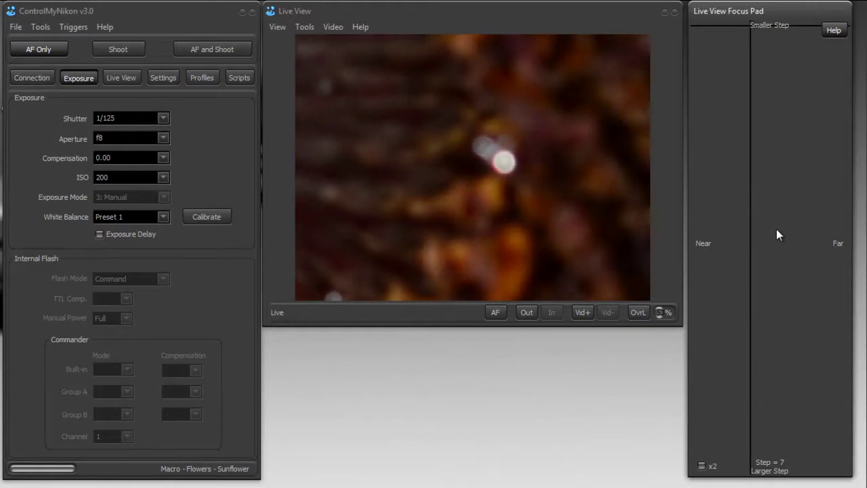
key(Left)
key(Left)
key(Left)
key(Left)
key(Left)
key(Left)
key(Left)
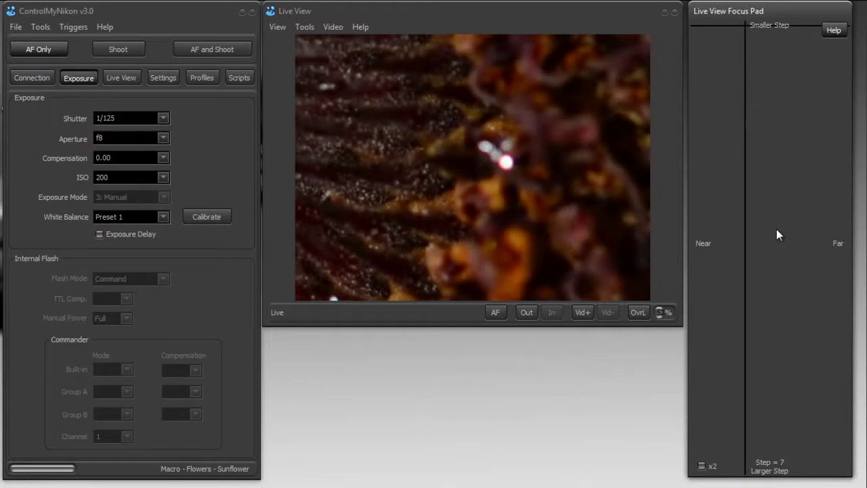
key(Left)
key(Left)
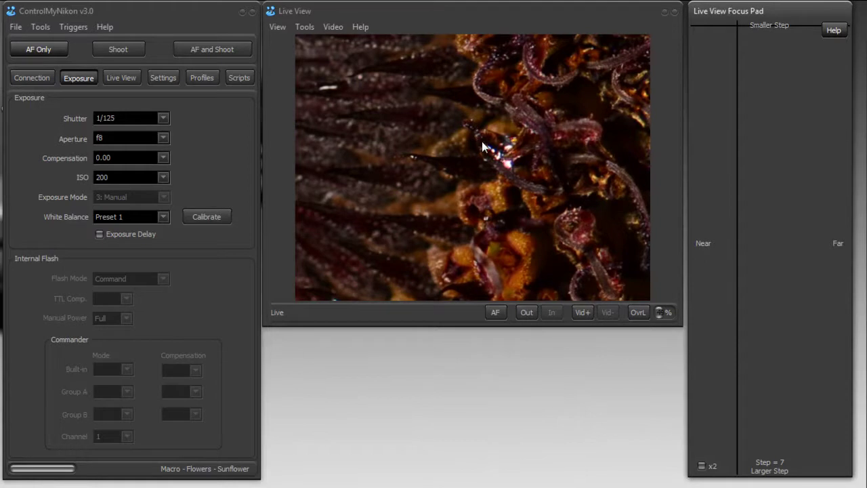
click(495, 312)
Zoom out to the whole sunflower and autofocus on the left edge of the disc.
click(526, 312)
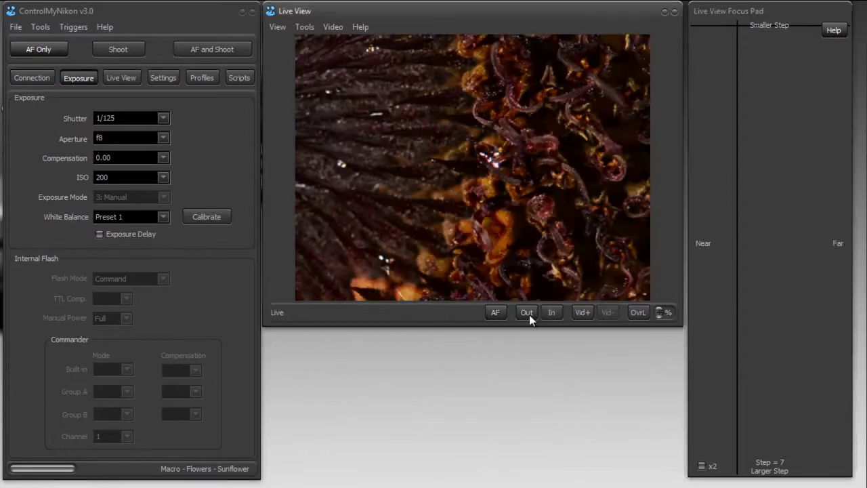
click(526, 313)
click(526, 312)
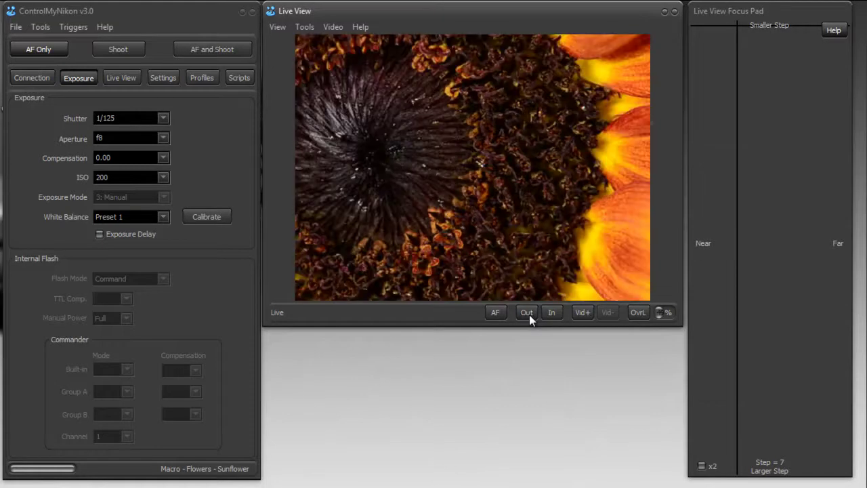
click(526, 313)
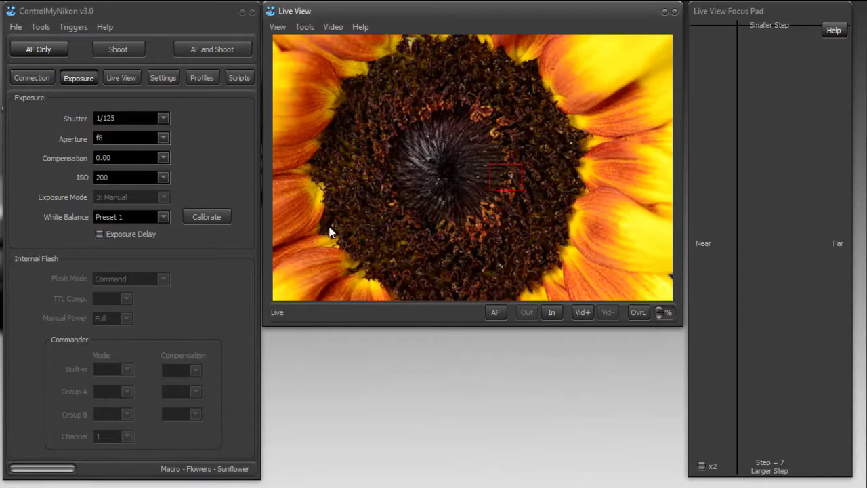
click(321, 188)
click(495, 313)
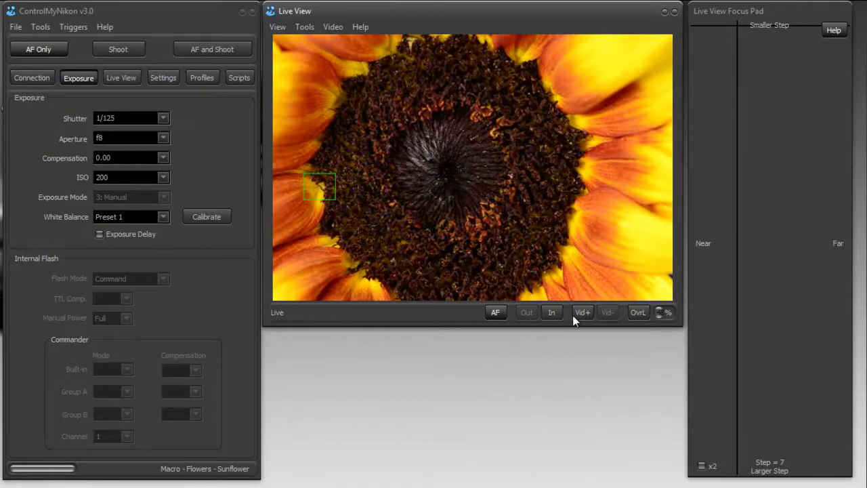
Magnify the live view to maximum where the petals meet the florets.
click(553, 312)
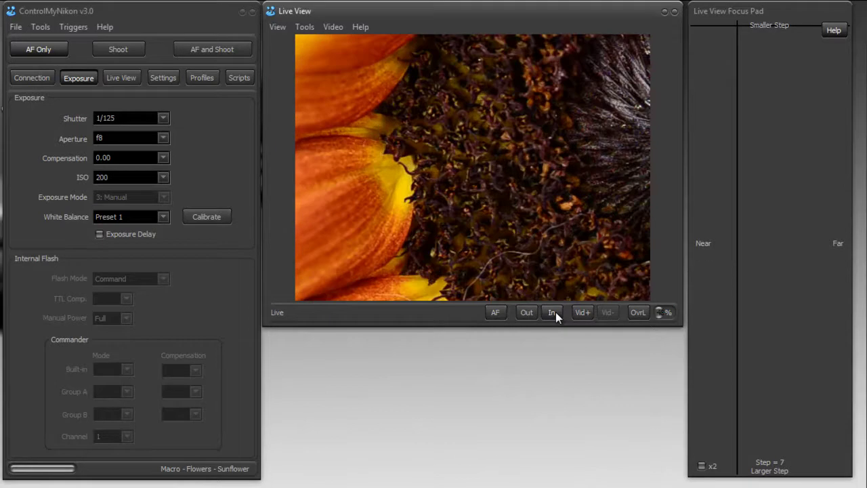
click(553, 312)
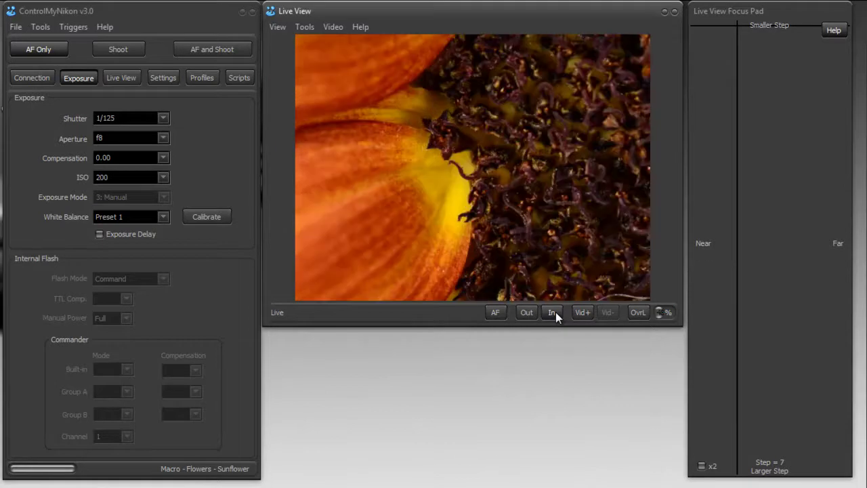
click(553, 312)
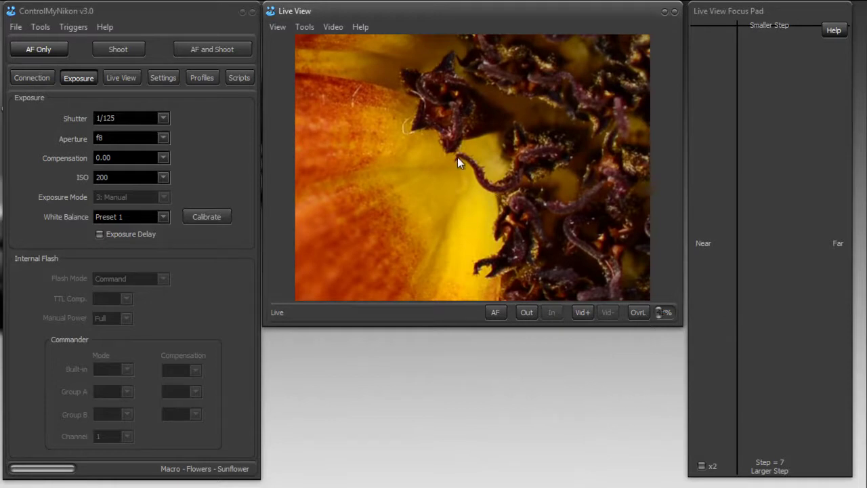
Rock focus near and far in 7-unit arrow-key steps to sharpen the curled floret tips.
click(760, 12)
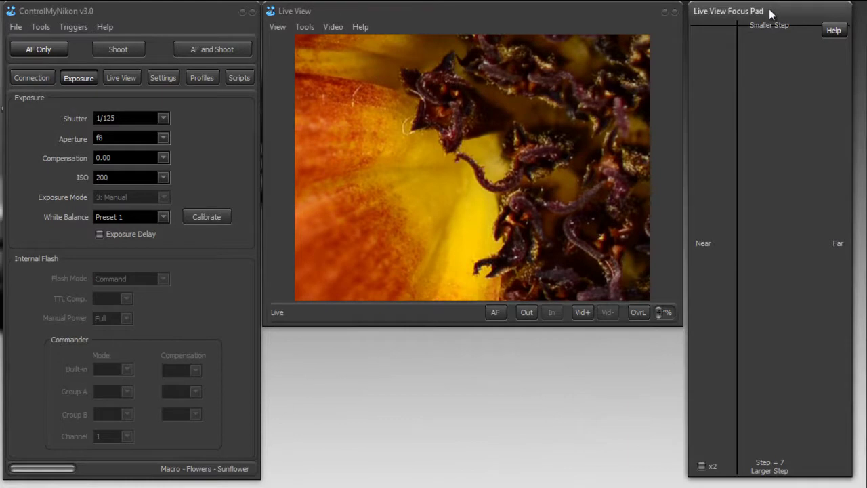
key(Left)
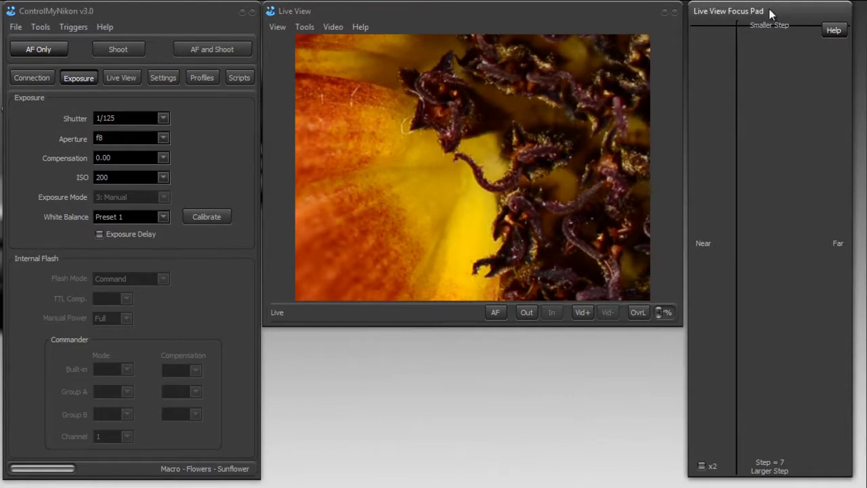
key(Left)
key(Left)
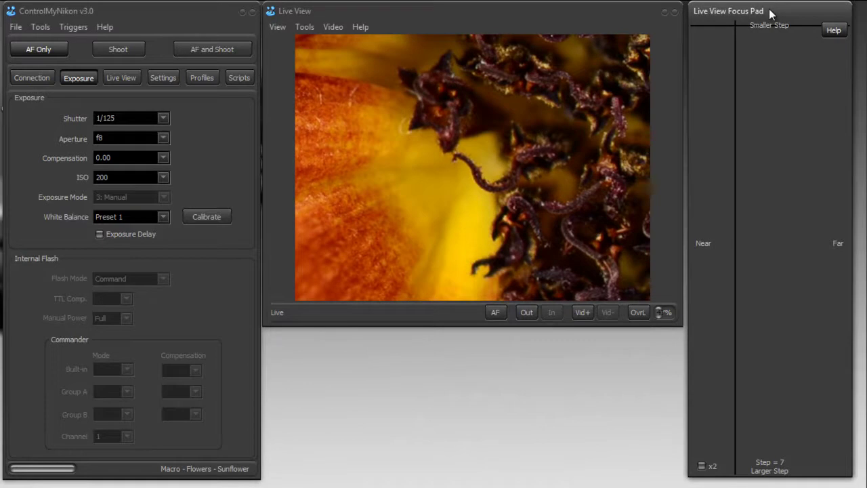
key(Left)
key(Right)
key(Right)
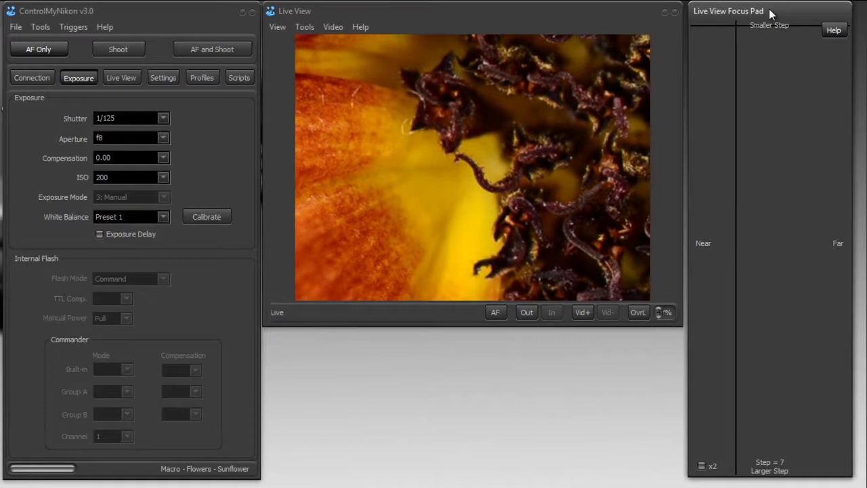
key(Right)
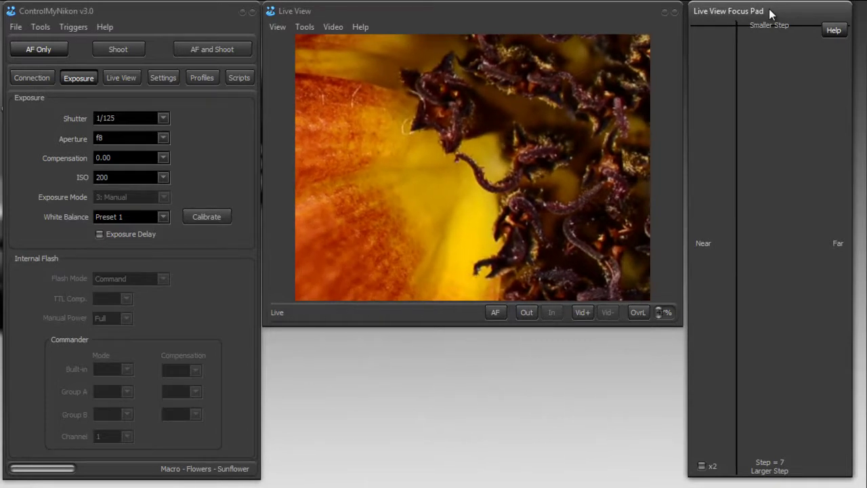
key(Left)
key(Right)
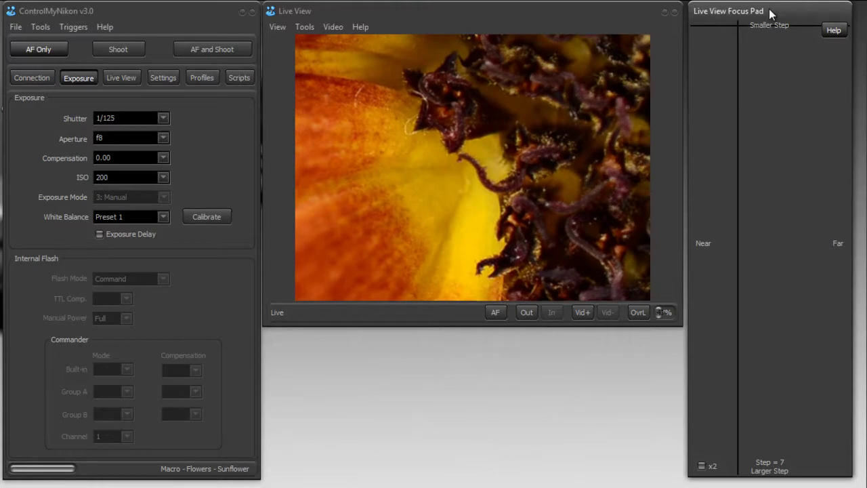
key(Left)
key(Right)
key(Left)
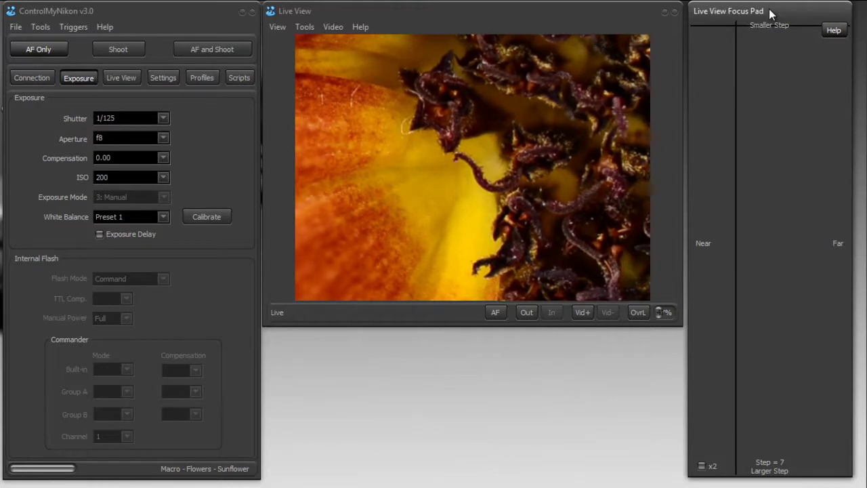
key(Right)
key(Left)
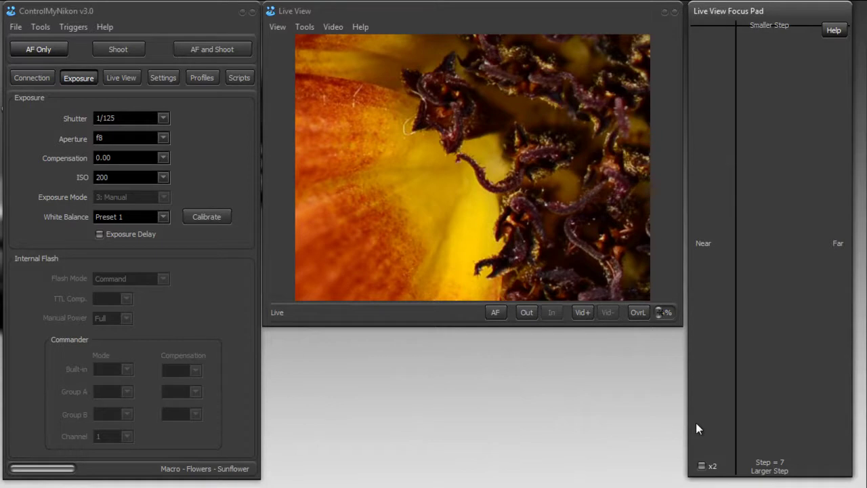
Zoom the live view back out to the whole sunflower.
click(529, 312)
click(529, 312)
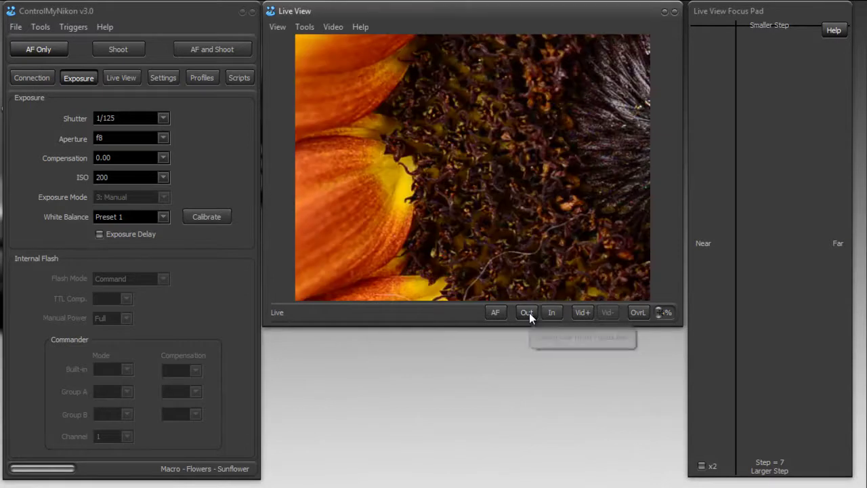
click(529, 313)
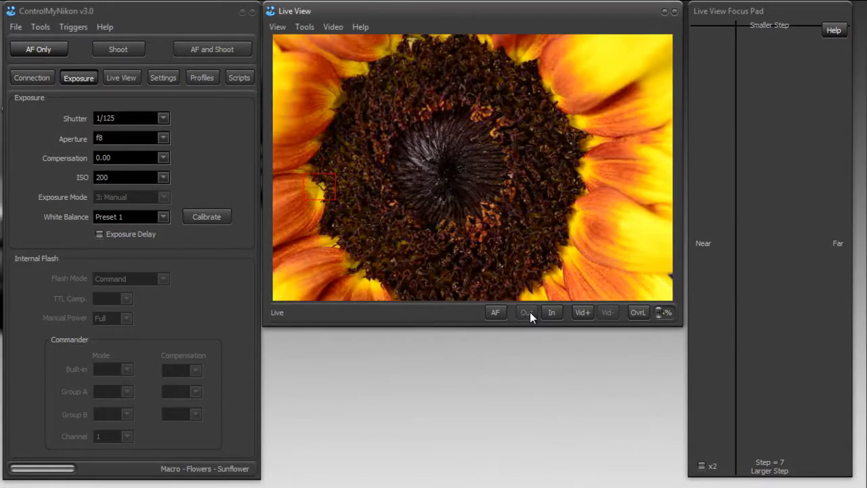
Tick x2 to double the focus step, then shrink the Focus Pad and place it below Live View.
click(701, 466)
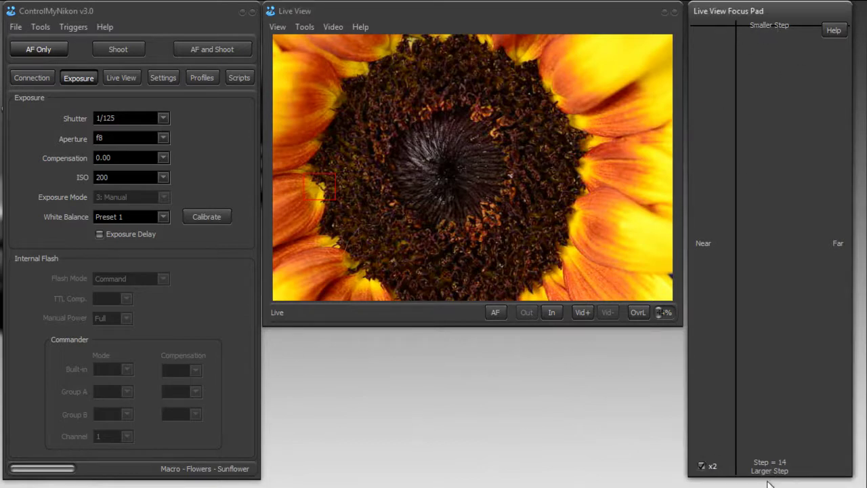
drag(768, 476, 736, 113)
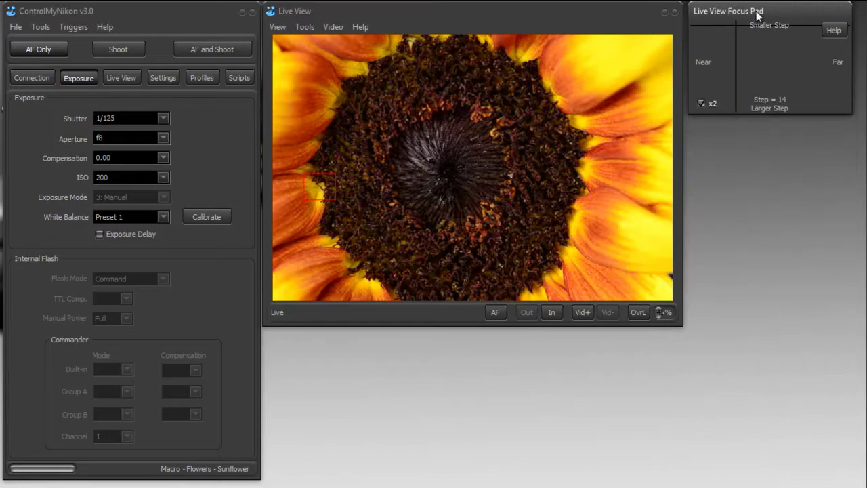
drag(753, 15, 547, 353)
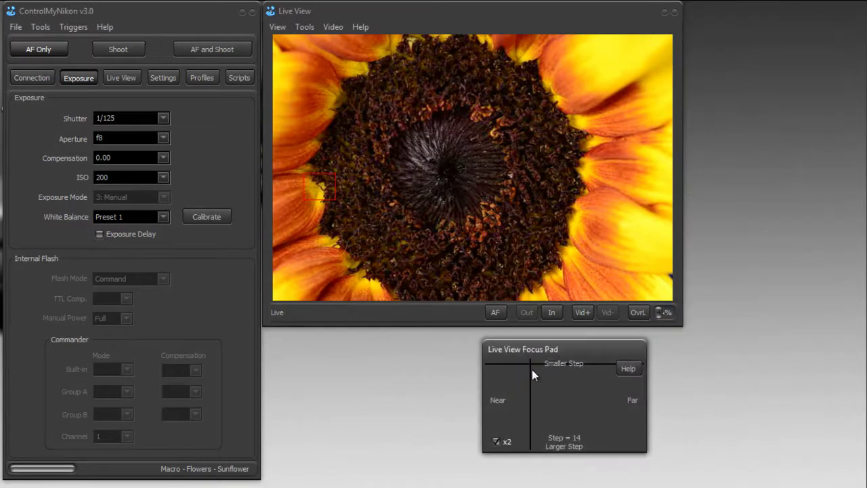
Refocus with the compact Focus Pad until the sunflower is sharp, ending at a step of 4.
click(533, 379)
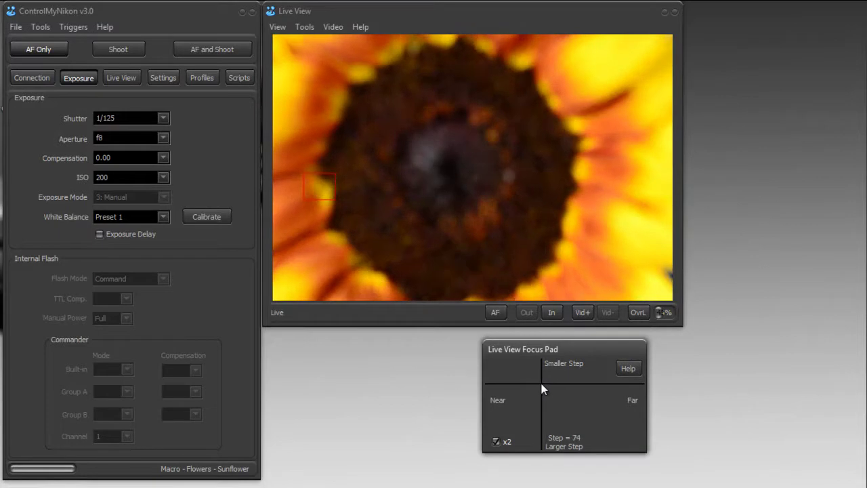
click(522, 384)
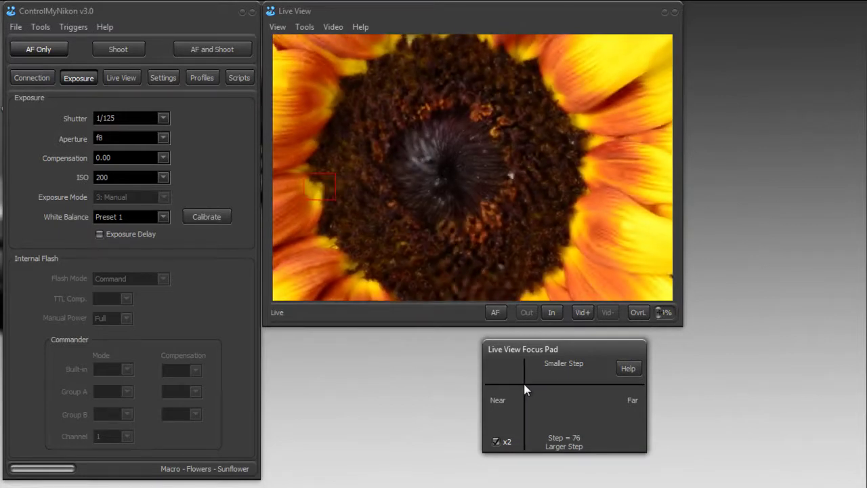
click(527, 384)
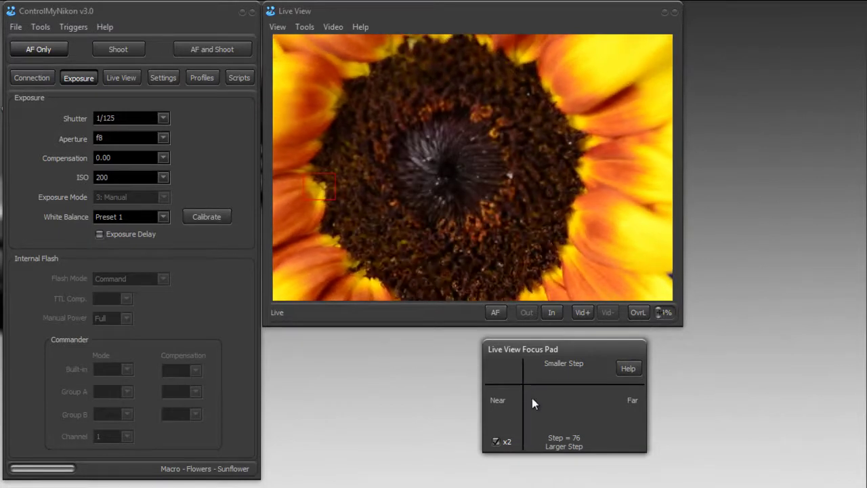
click(535, 429)
click(527, 426)
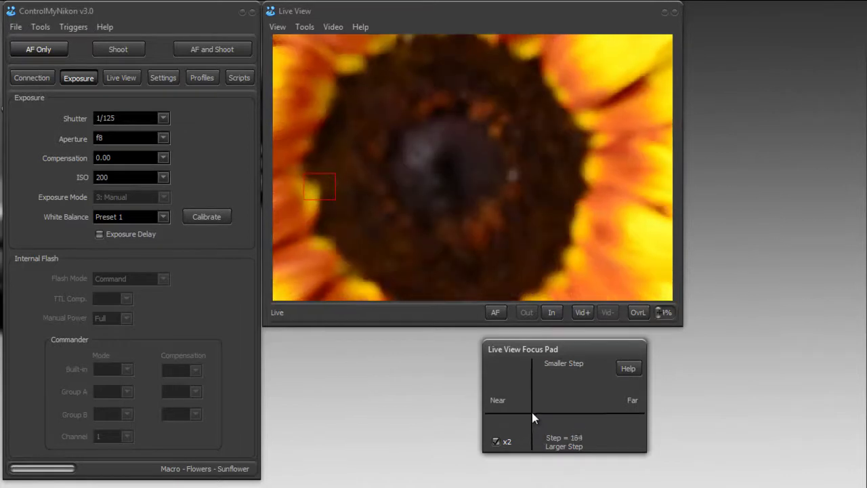
click(541, 402)
click(532, 395)
click(539, 377)
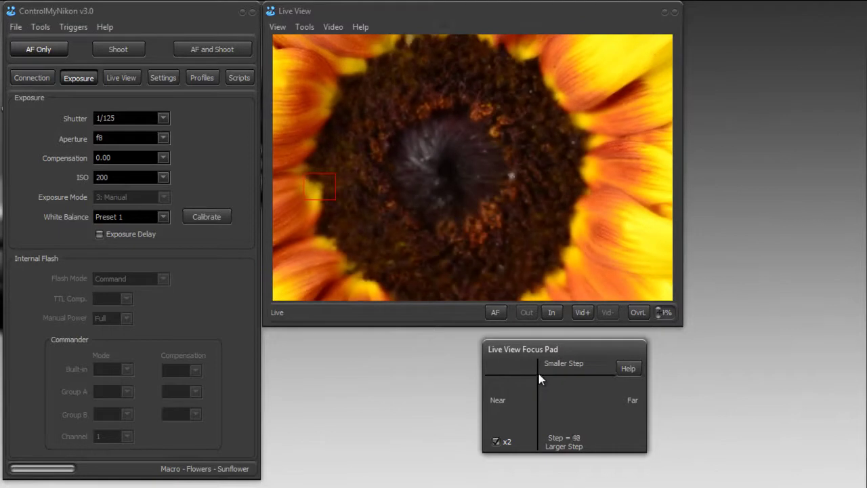
click(547, 363)
click(545, 360)
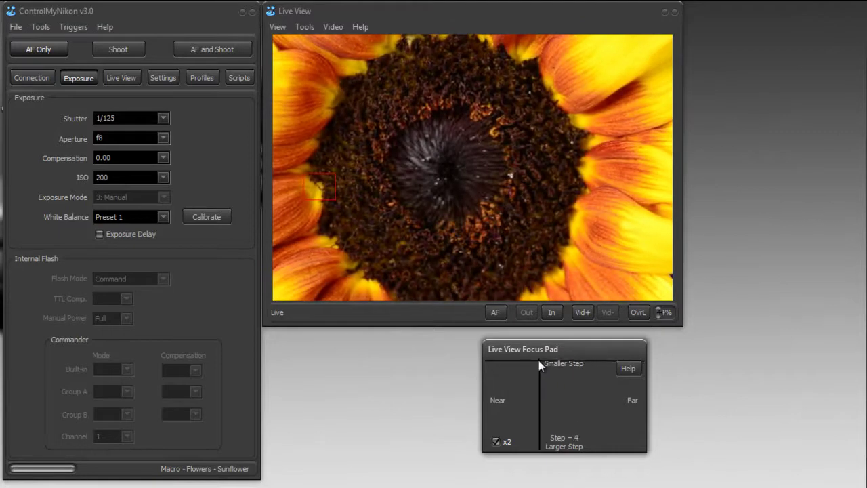
click(538, 360)
drag(572, 348, 609, 346)
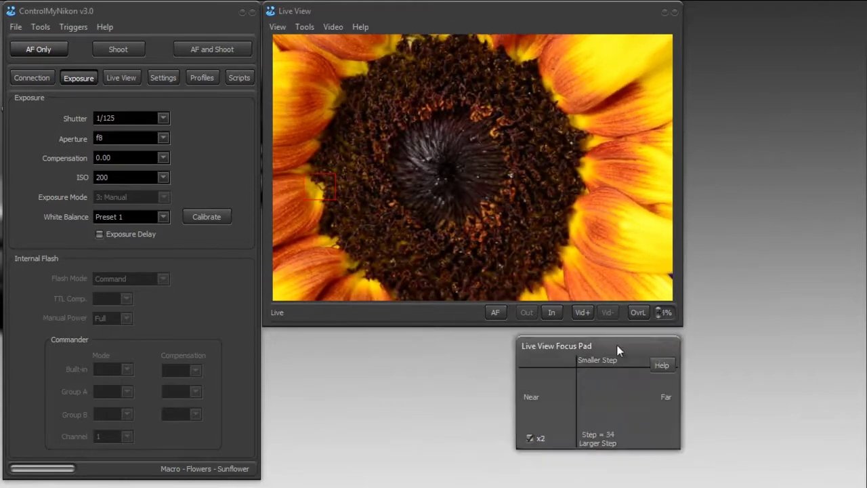